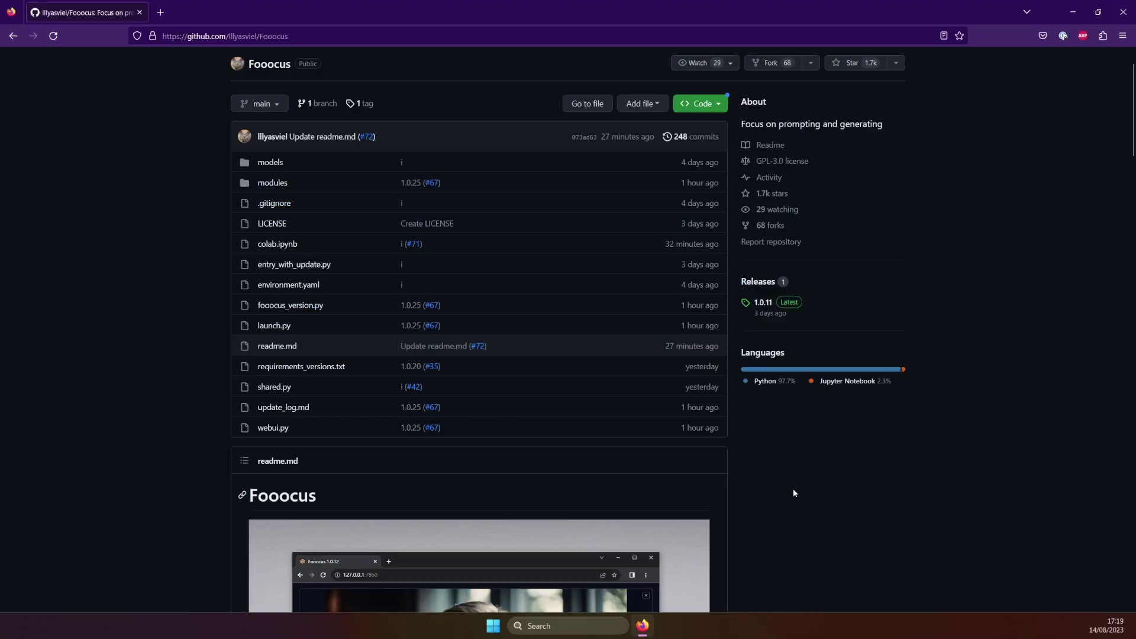
Step: Download the Windows Fooocus package from the GitHub page's Download section
scroll(794, 493, "down", 12)
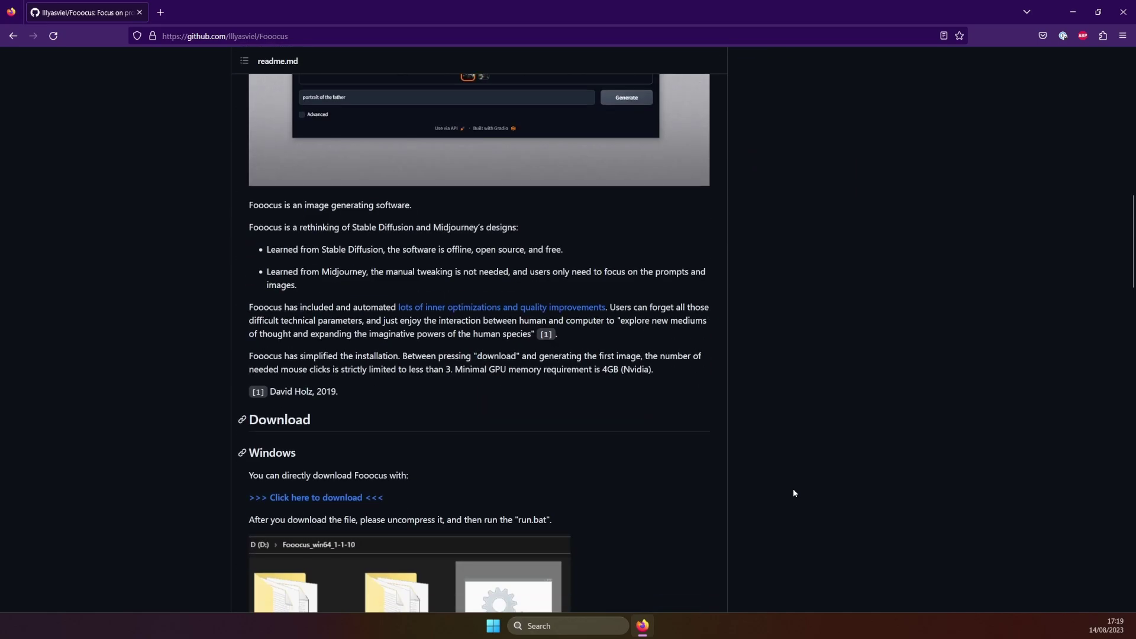
scroll(793, 493, "down", 15)
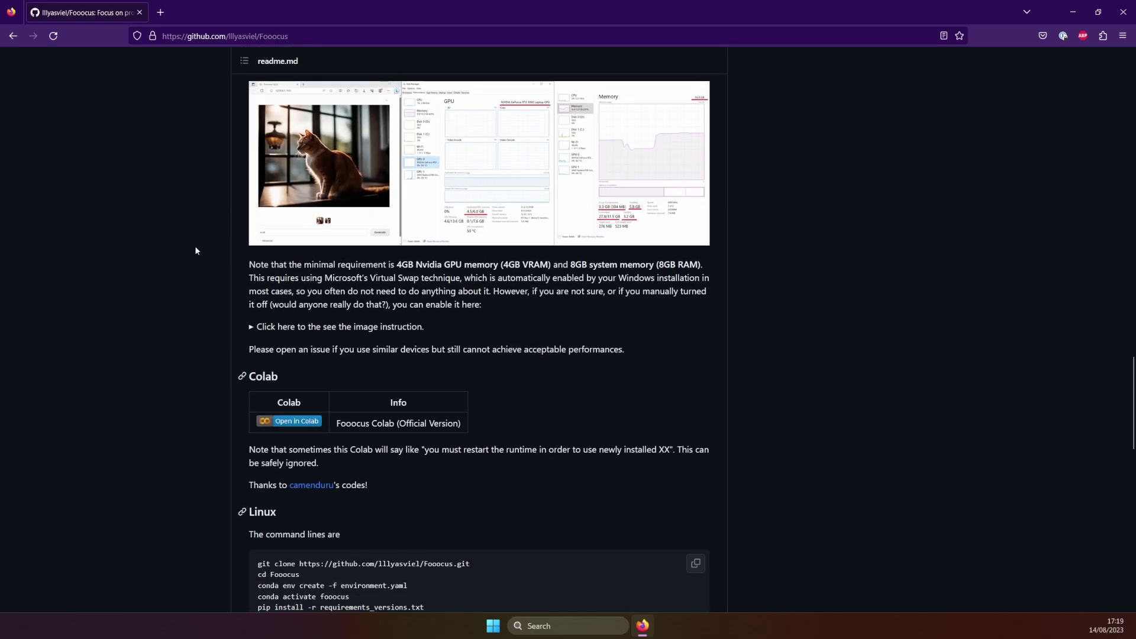
left_click_drag(248, 264, 709, 269)
left_click(709, 268)
scroll(722, 379, "up", 13)
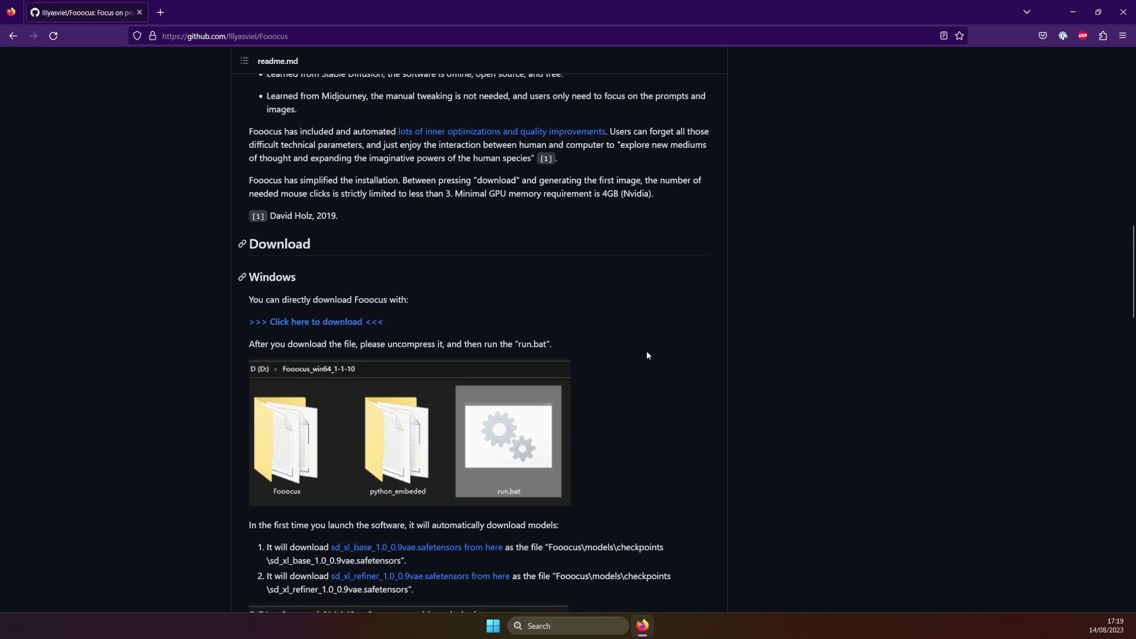
left_click(312, 322)
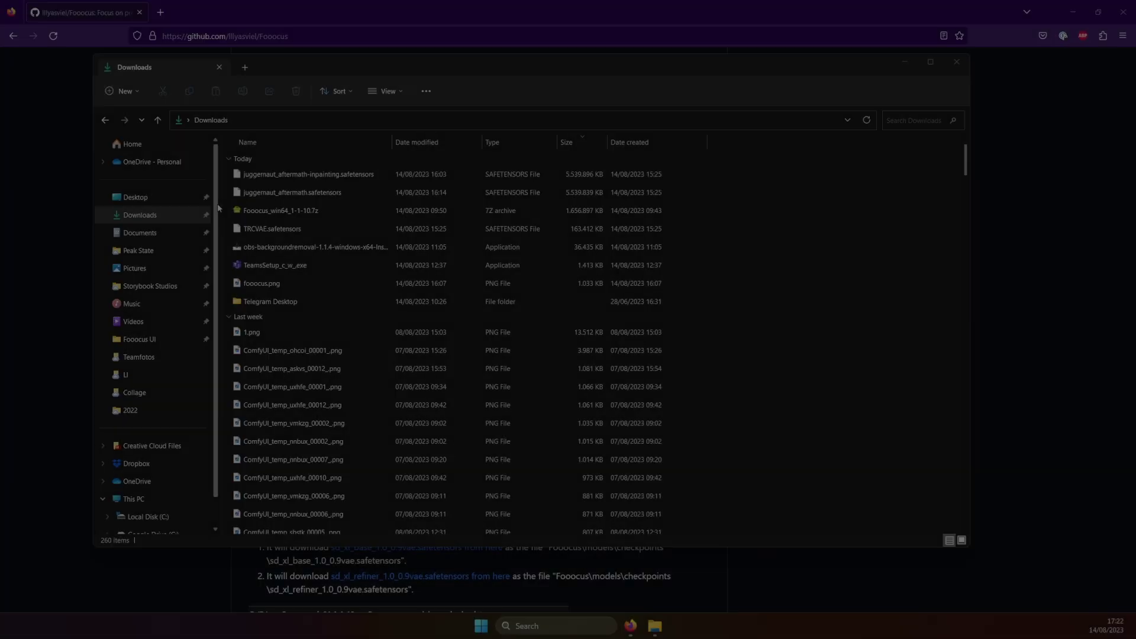
Step: Extract the 7z archive with PeaZip into Documents\Fooocus UI and launch run.bat
right_click(240, 213)
left_click(297, 242)
left_click(314, 513)
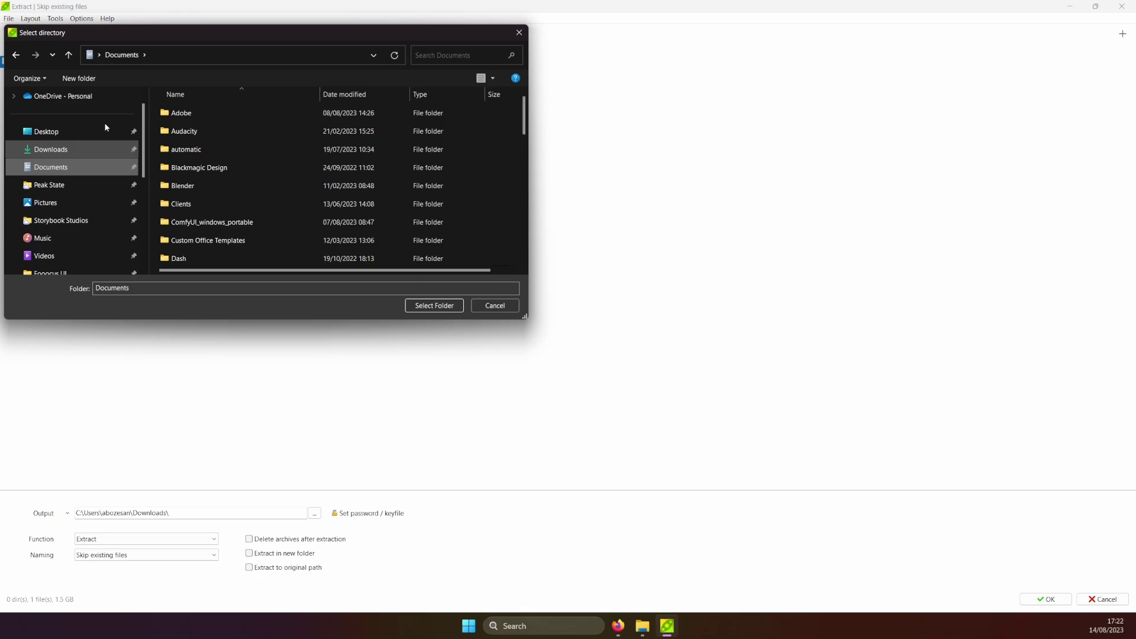
left_click(79, 78)
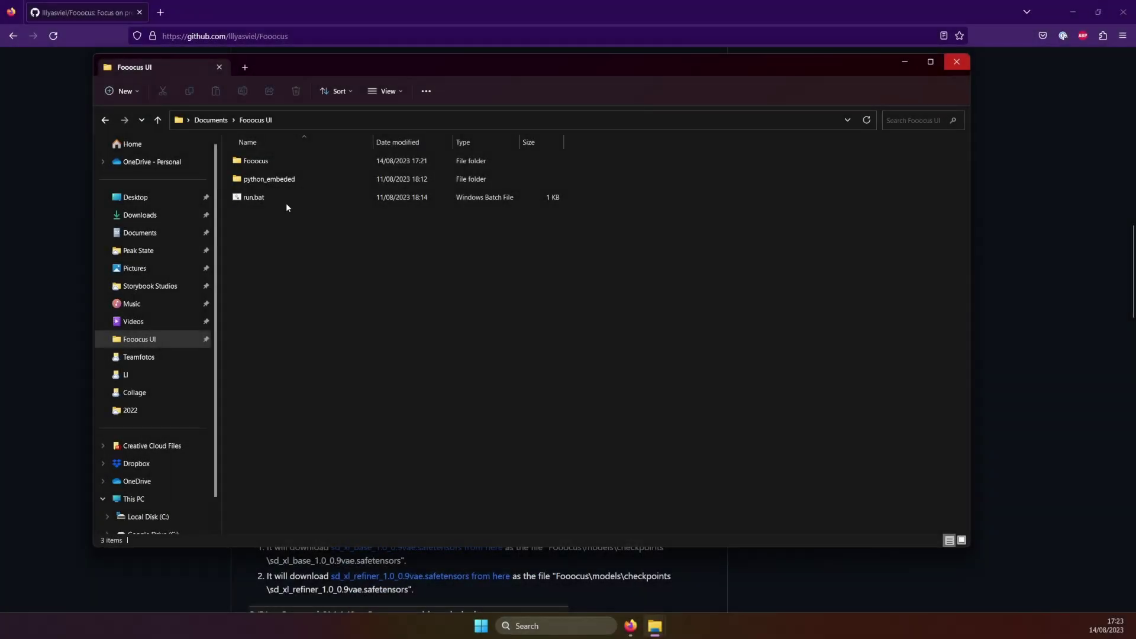
double_click(282, 203)
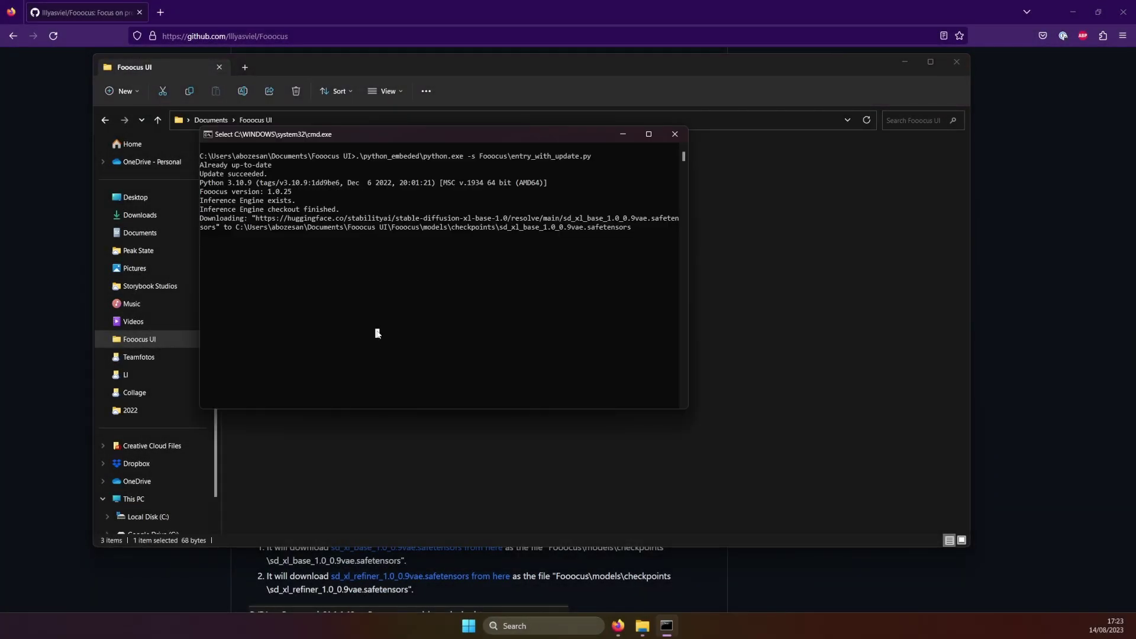
Step: Resume the paused Command Prompt so models download and the web UI opens at 127.0.0.1:7860
key("Return")
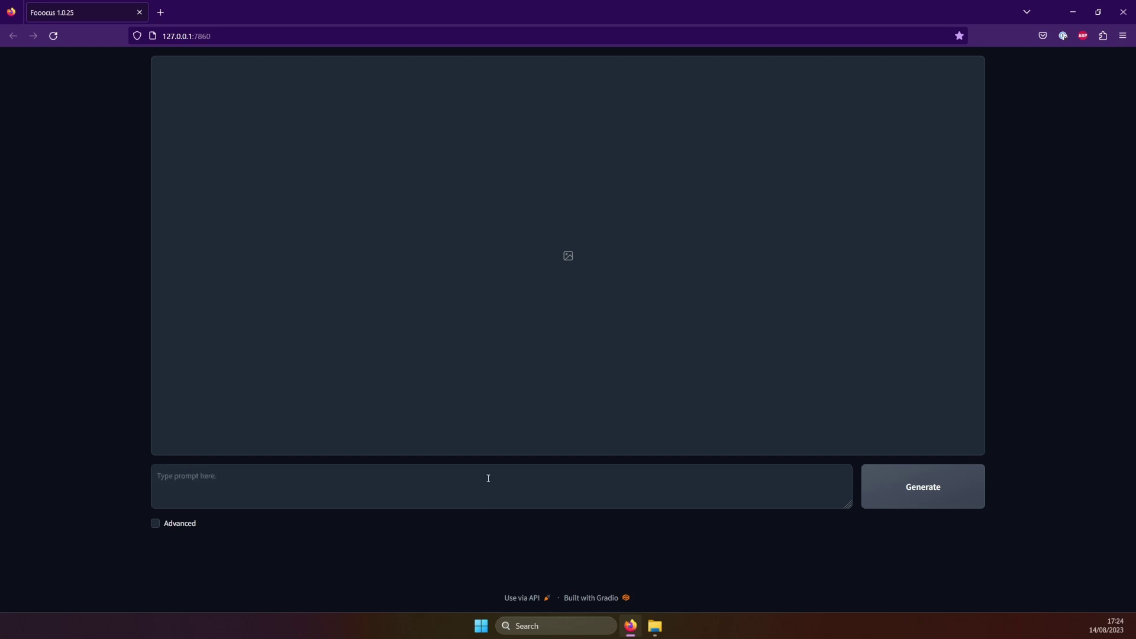
Step: Generate two images of 'portrait of a victorian-era dragon wearing a suit' and enlarge each one
type("portrait of a victorian-era dragon wearing a suit")
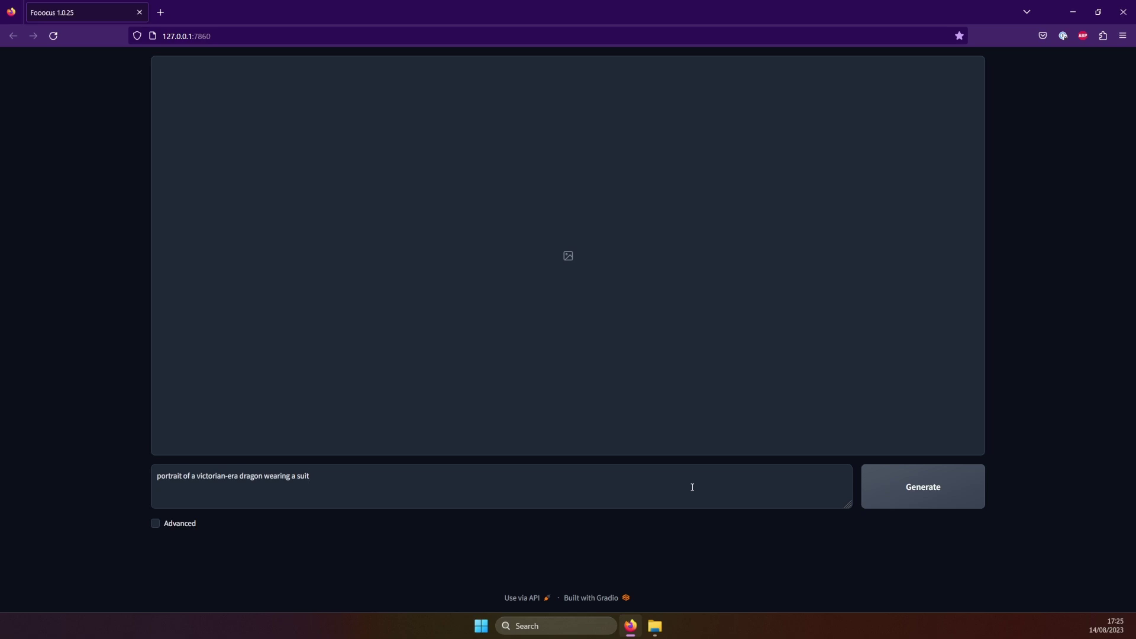
left_click(890, 496)
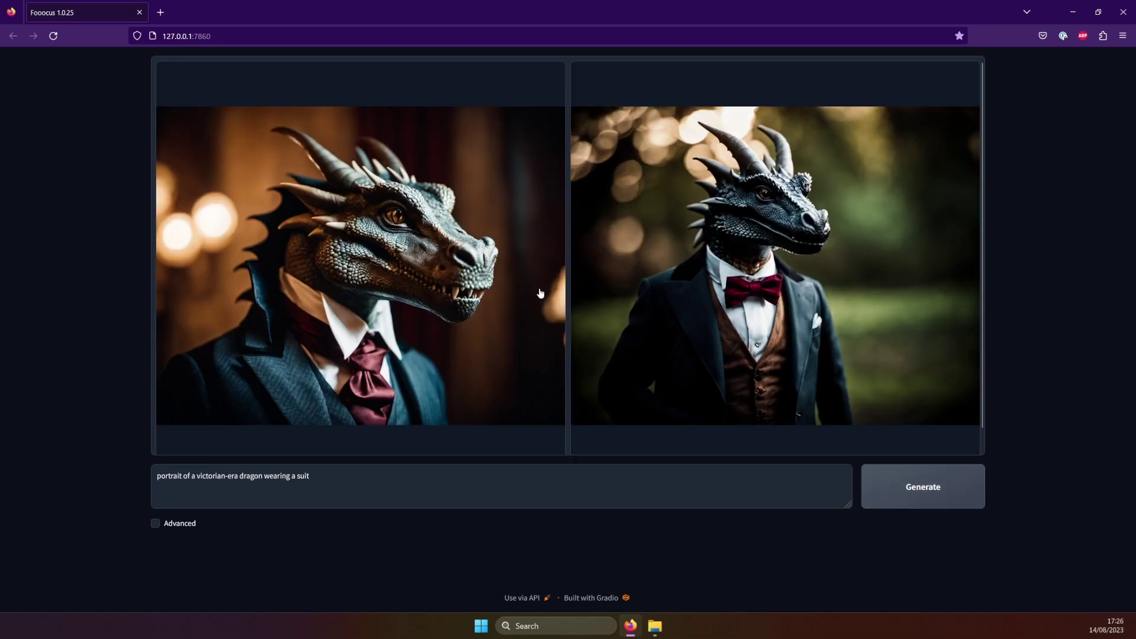
left_click(540, 293)
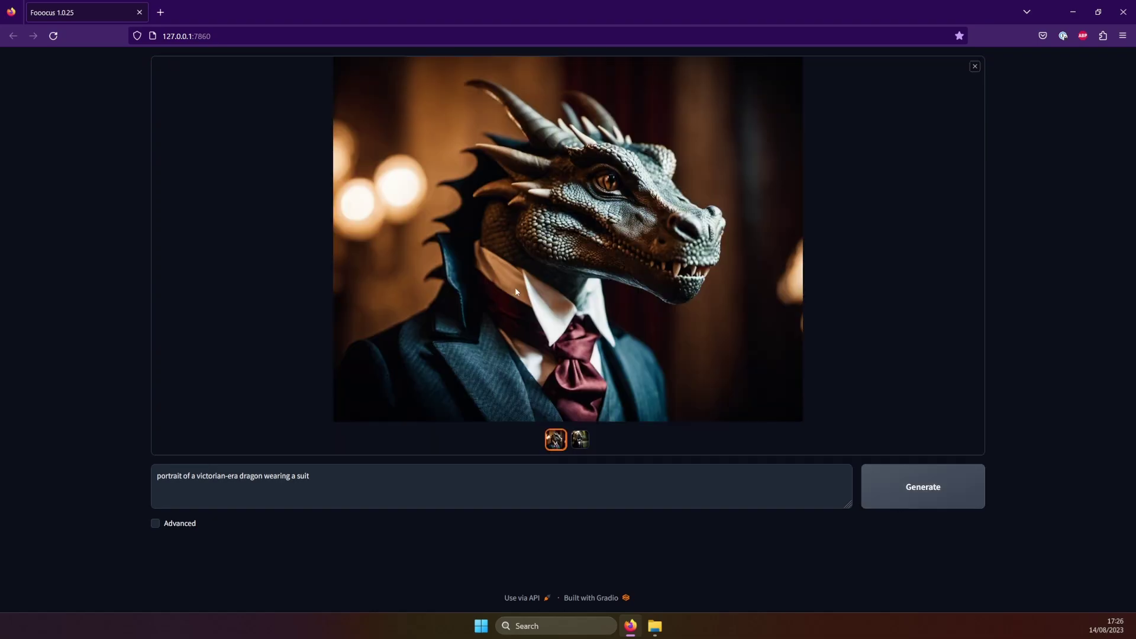
left_click(516, 291)
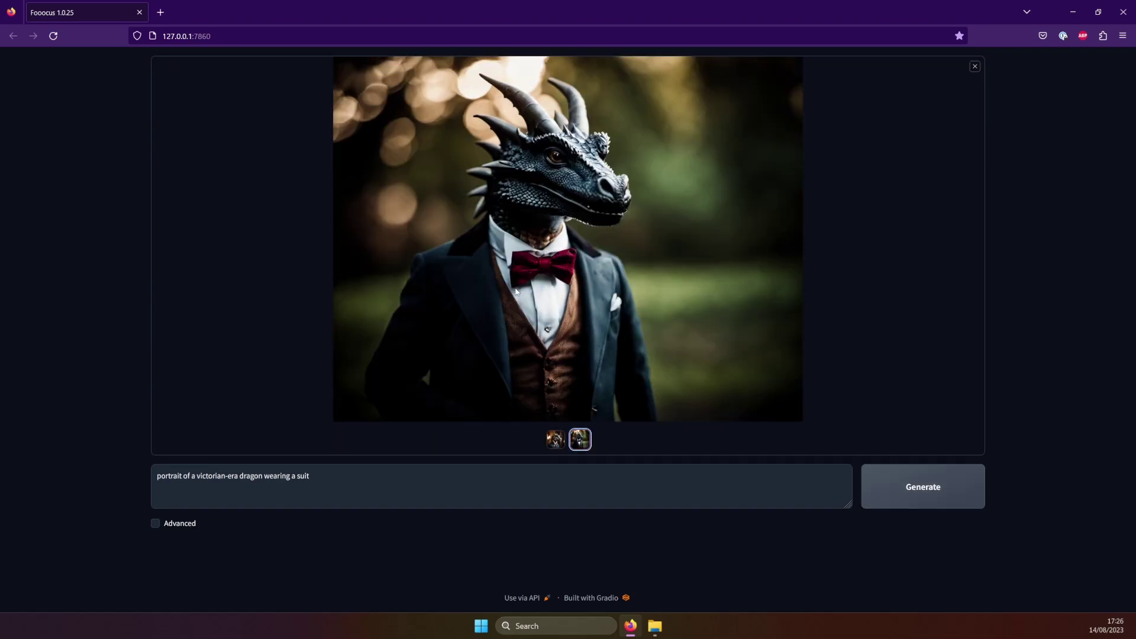
Step: In Advanced settings, pick Quality, aspect ratio 832×1216, 2 images, and negative prompt 'bow-tie'
left_click(158, 523)
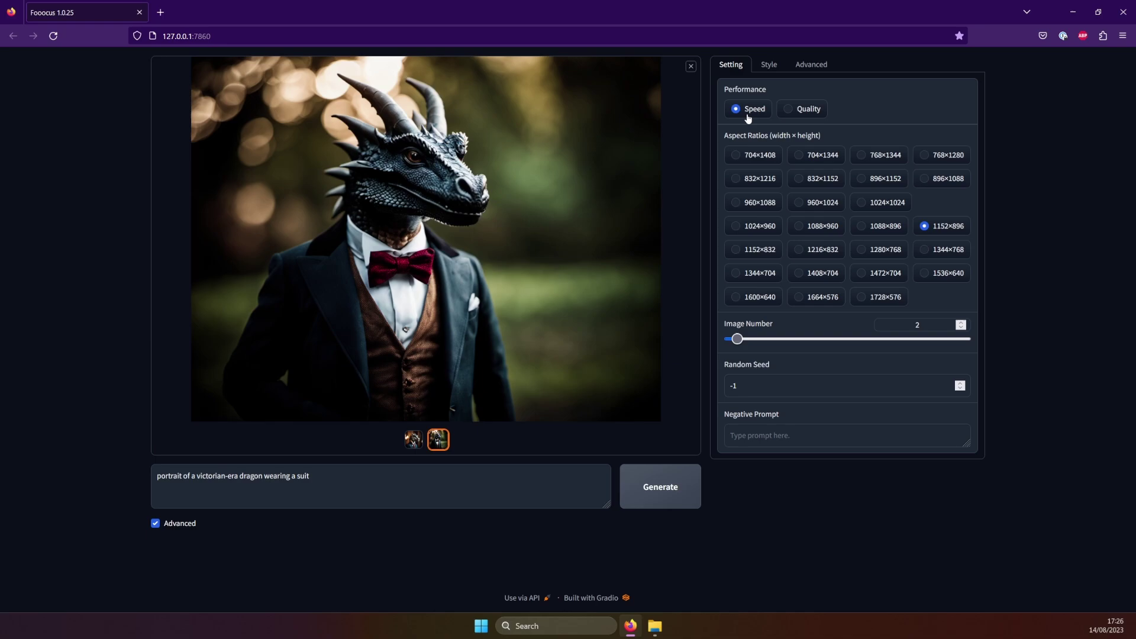
left_click(794, 115)
left_click(764, 180)
left_click(961, 323)
left_click(961, 327)
type("bow-tie")
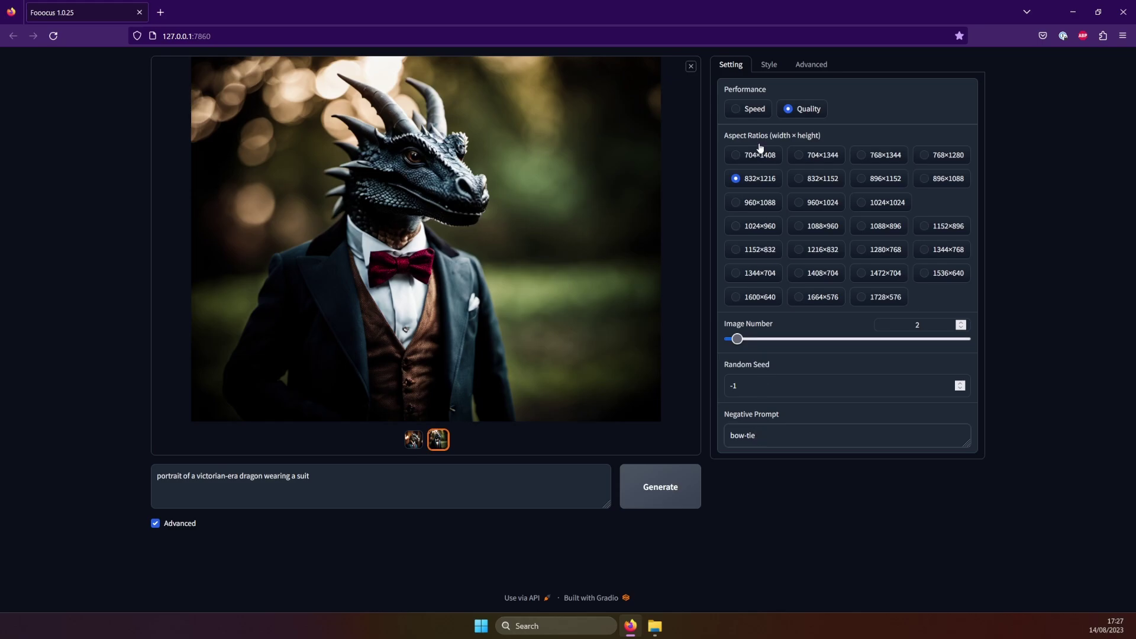
left_click(768, 64)
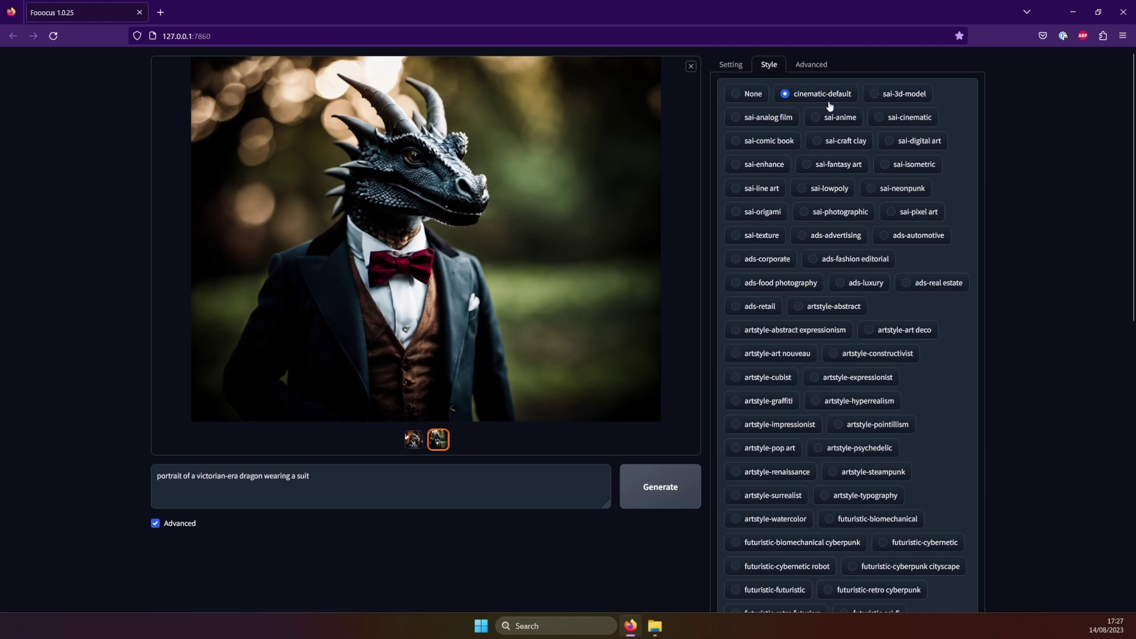
Step: Switch the style to game-retro game and regenerate the dragon portraits
scroll(830, 106, "down", 7)
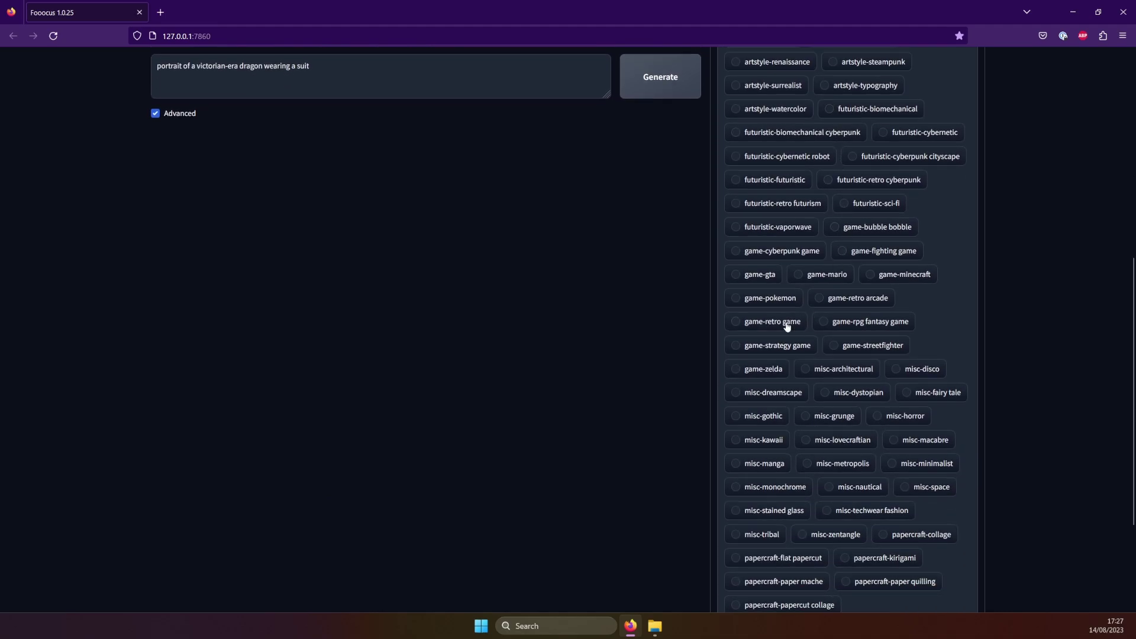
left_click(764, 323)
scroll(624, 301, "up", 4)
scroll(623, 301, "up", 3)
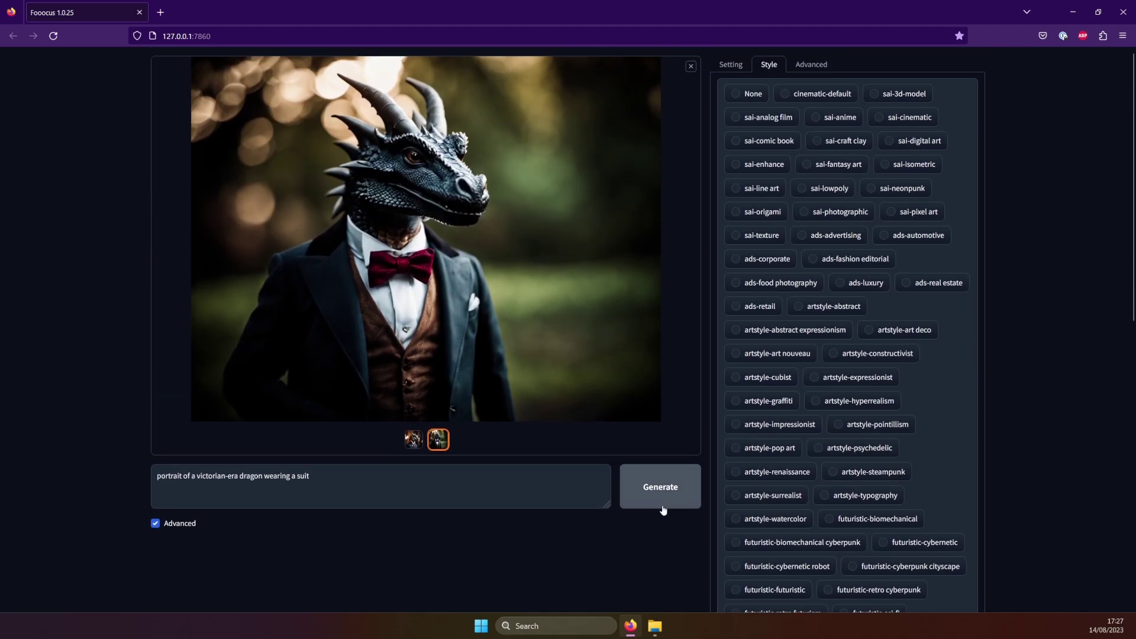
left_click(665, 497)
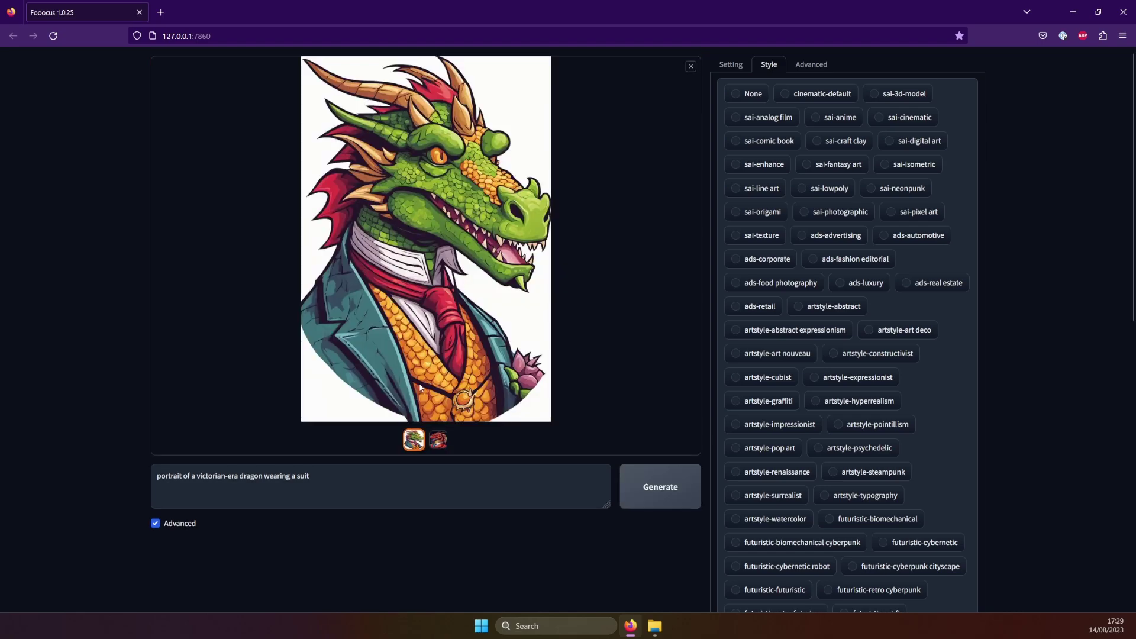
Step: Compare the red and green retro-style dragon portraits enlarged in the gallery
left_click(421, 388)
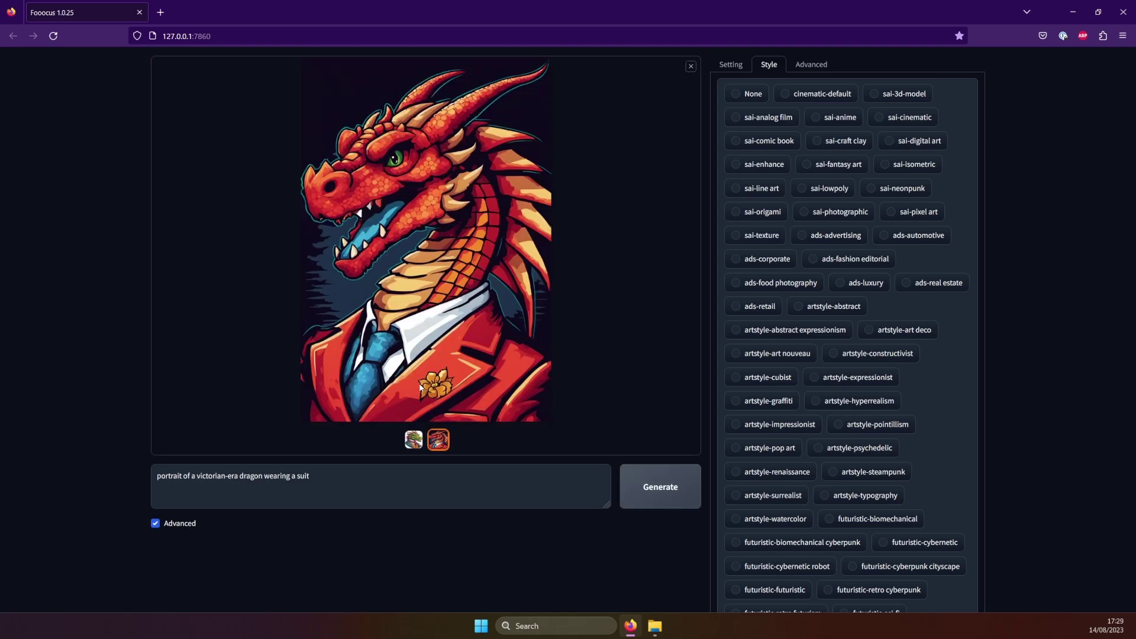
left_click(421, 388)
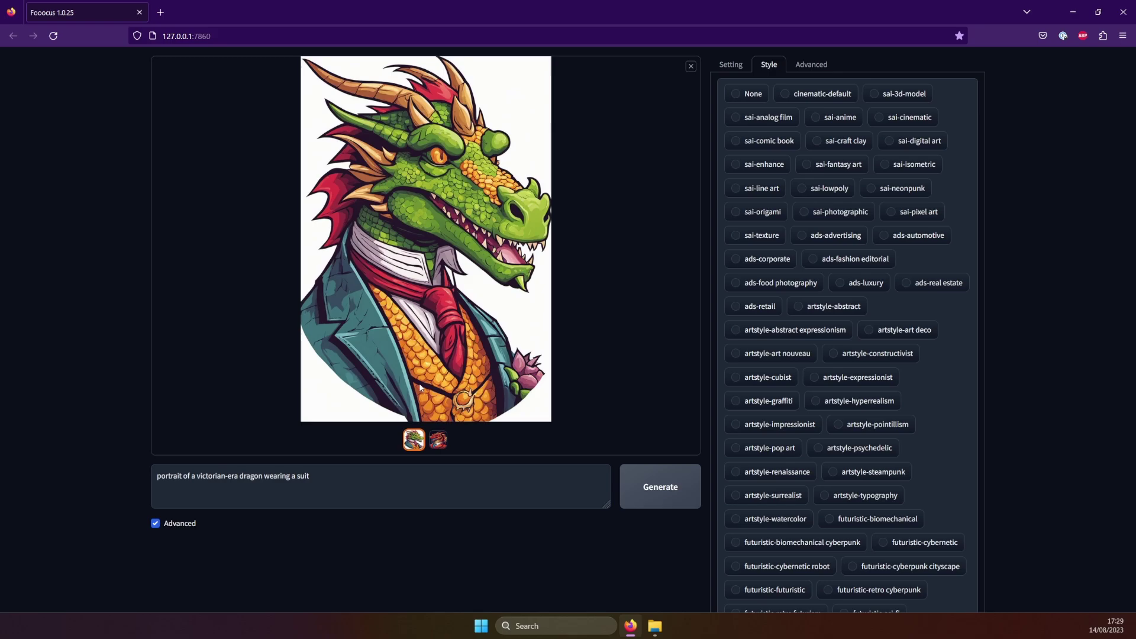
left_click(421, 388)
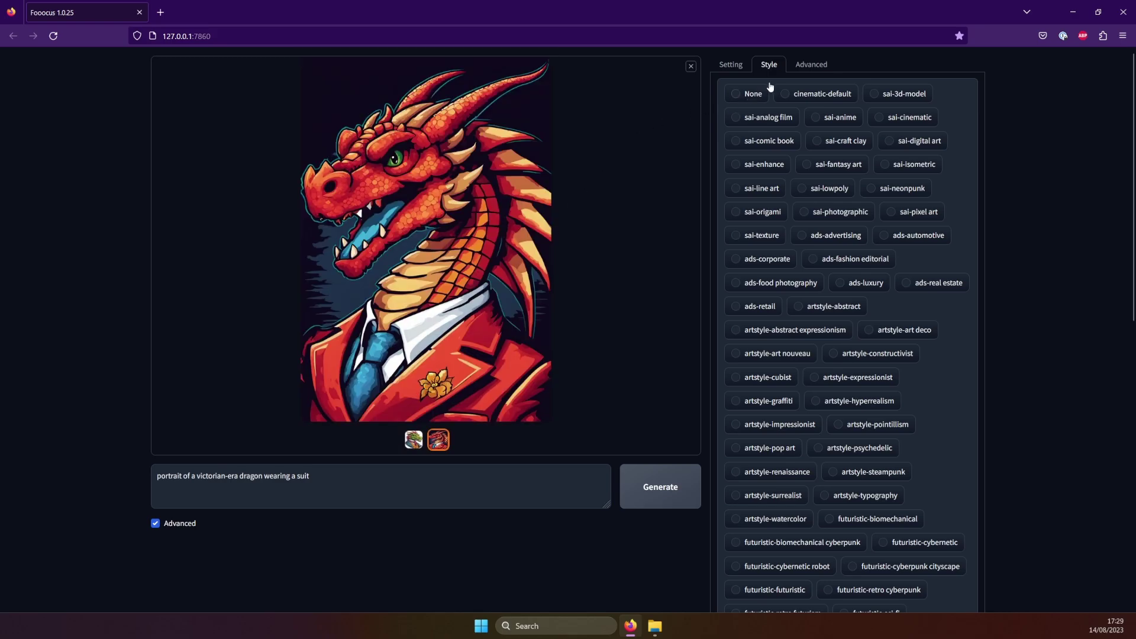
Step: Review the SDXL base model, refiner and LoRA dropdowns under the Advanced tab
left_click(810, 68)
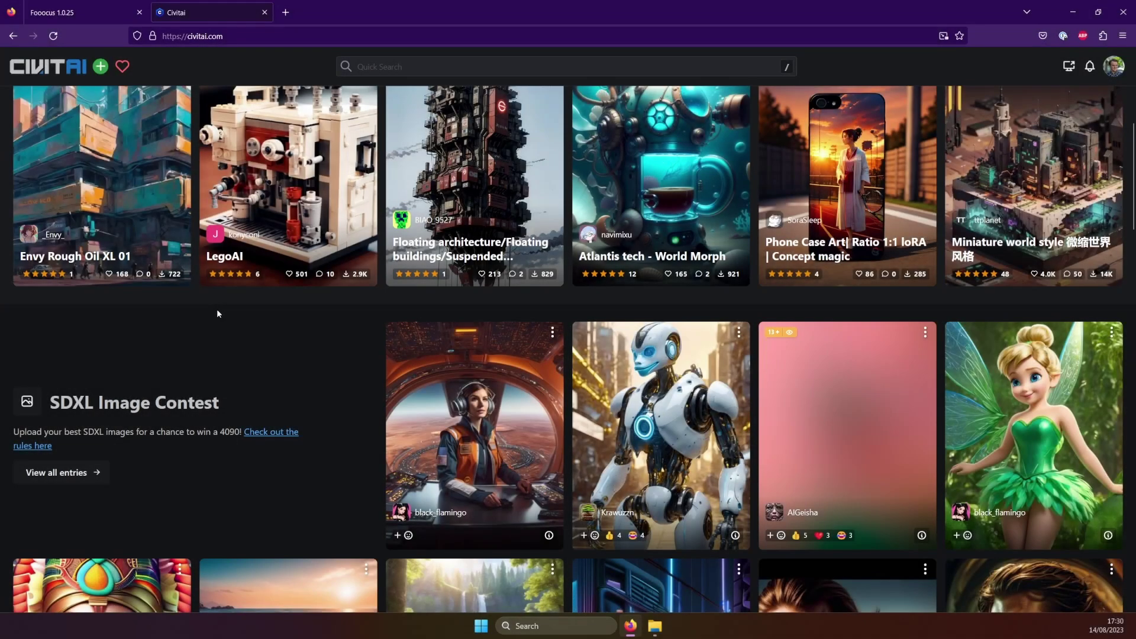
scroll(218, 312, "down", 7)
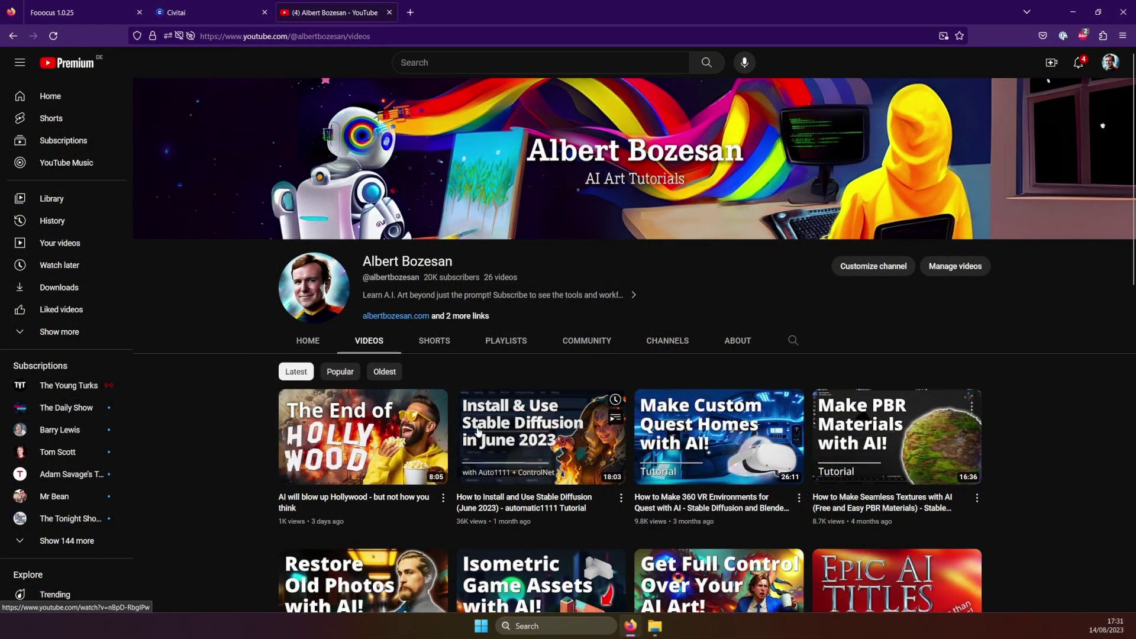
Step: Play the 'Install & Use Stable Diffusion' tutorial from about 4:18
left_click(478, 430)
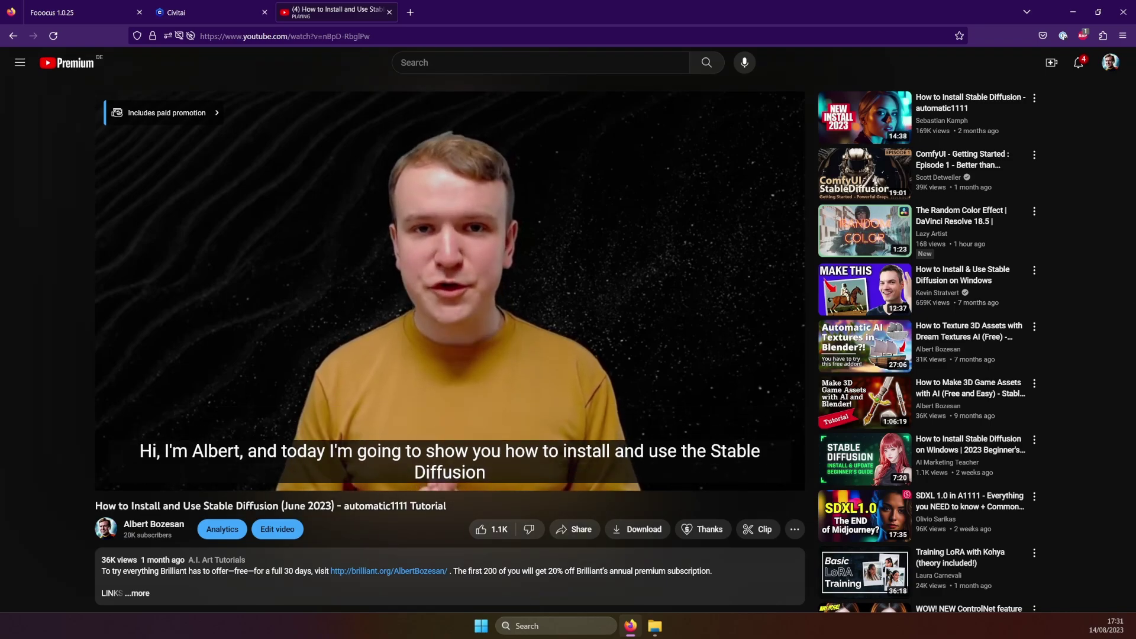
left_click(267, 461)
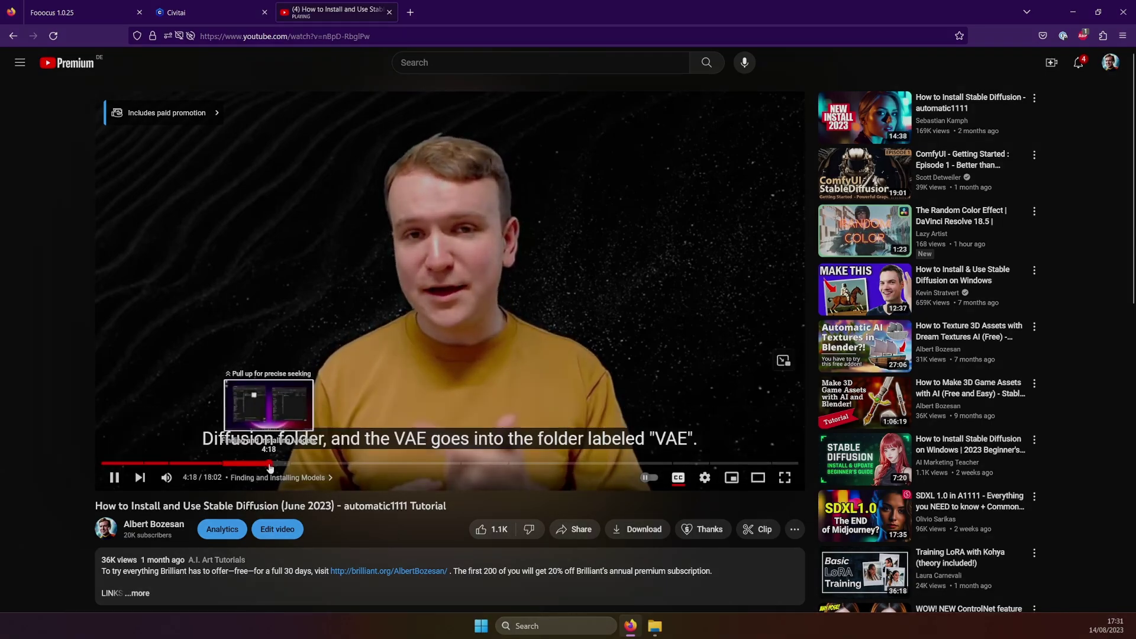